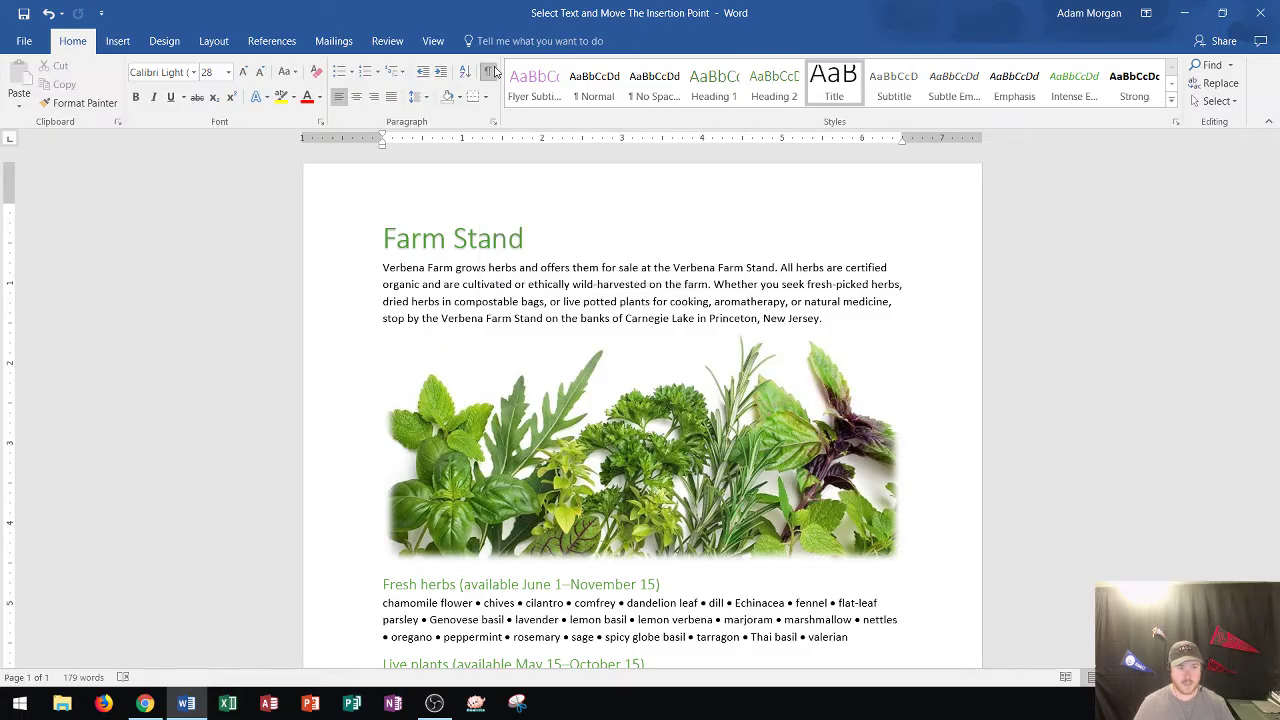
# Show the formatting marks and add "and More" to the end of the Farm Stand title.
pyautogui.click(490, 71)
pyautogui.keyDown('ctrl'); pyautogui.scroll(4, 606, 271); pyautogui.keyUp('ctrl')
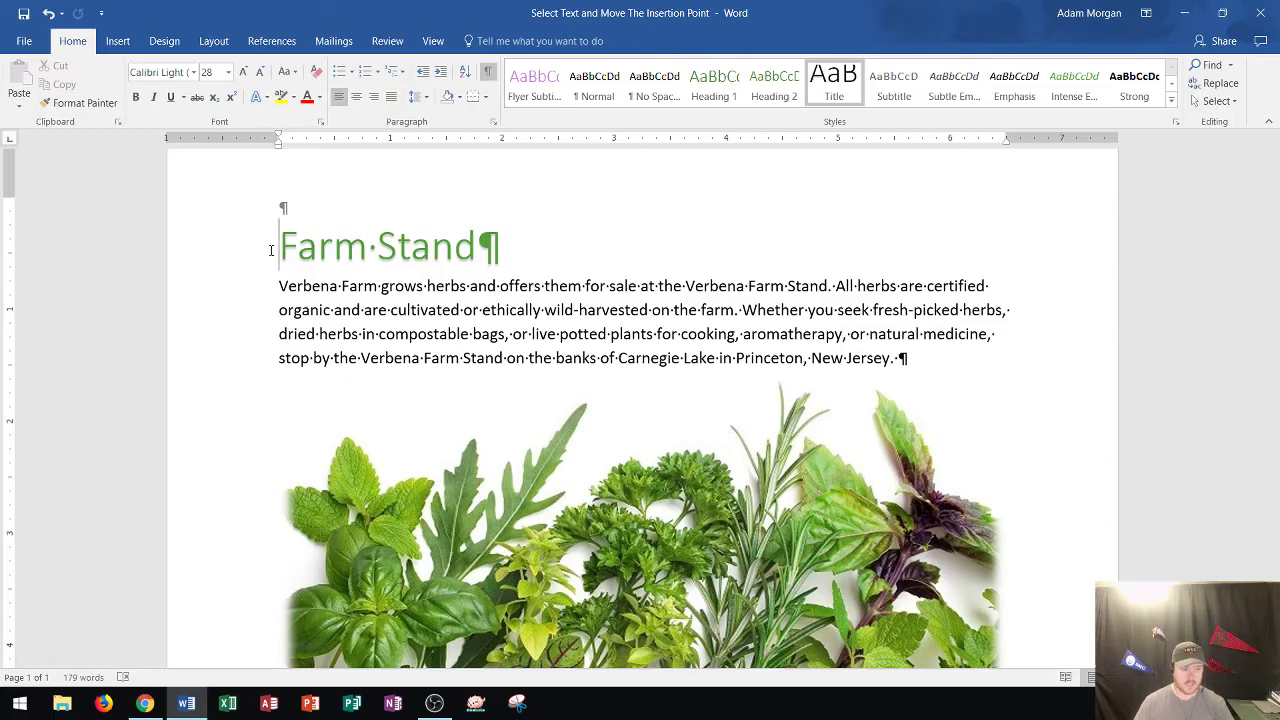
pyautogui.click(479, 244)
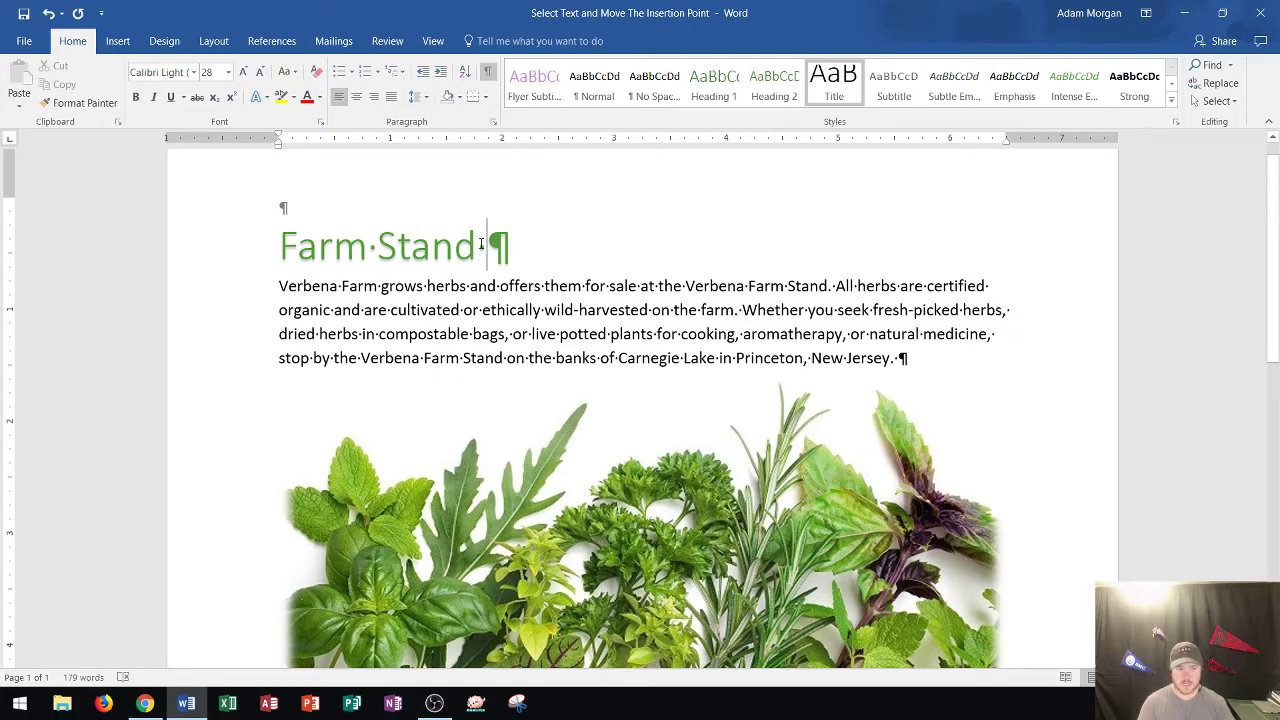
pyautogui.write('and More')
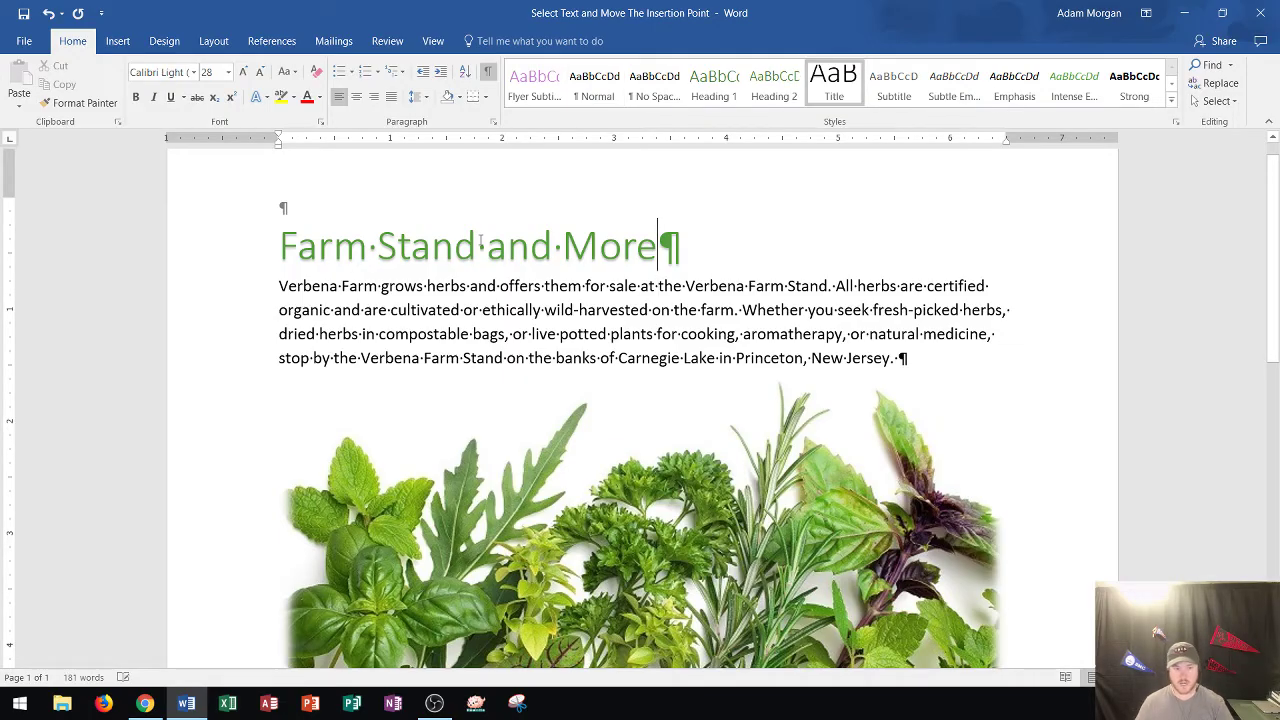
# Move the insertion point character by character and line by line around the word "More" in the title.
pyautogui.press('Left')
pyautogui.press('Left')
pyautogui.press('Left')
pyautogui.press('Right')
pyautogui.press('Right')
pyautogui.press('Right')
pyautogui.press('Left')
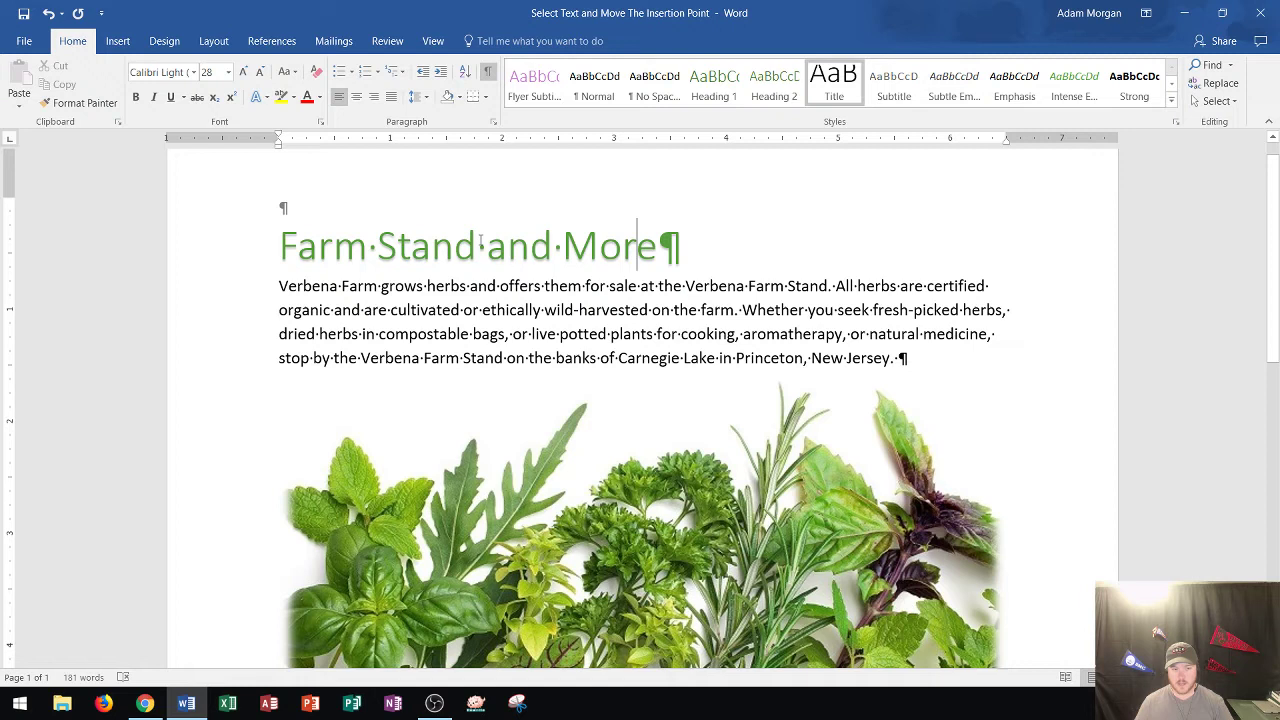
pyautogui.press('Left')
pyautogui.press('Left')
pyautogui.press('Right')
pyautogui.press('Down')
pyautogui.press('Up')
pyautogui.press('Up')
pyautogui.press('Up')
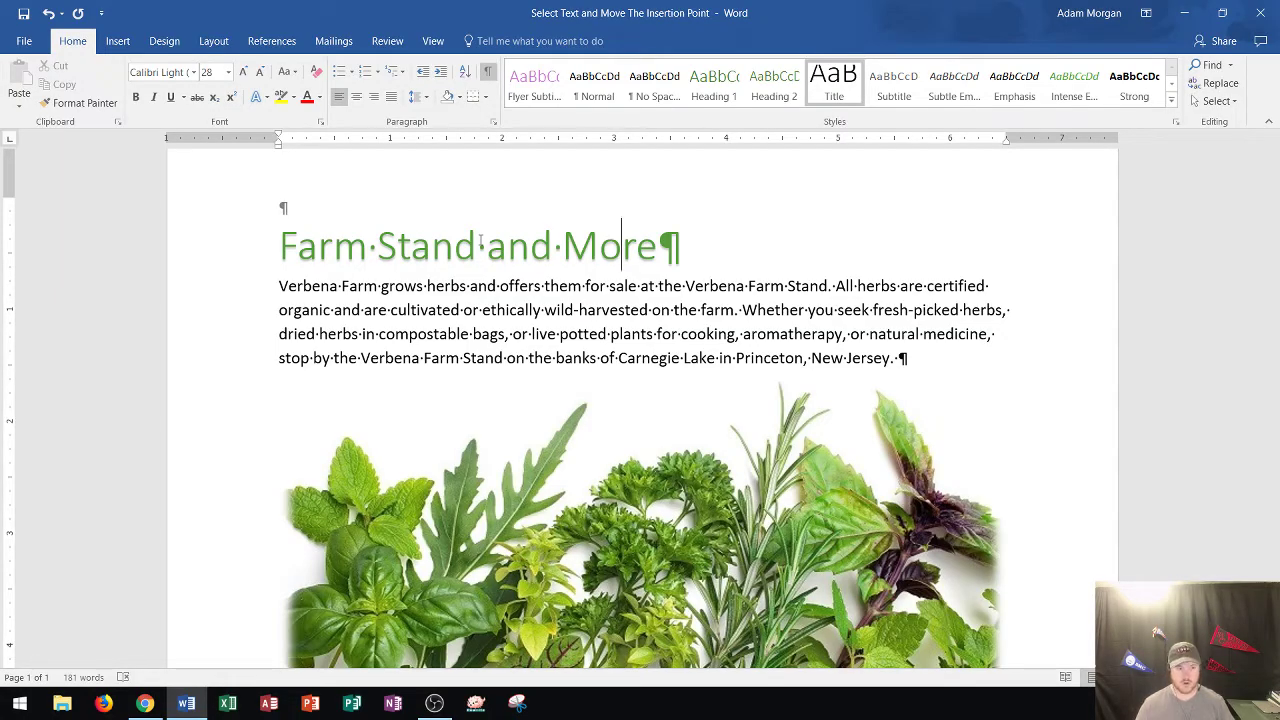
# Move the insertion point to the start of its line, to the document's end and back to the document's beginning.
pyautogui.press('Home')
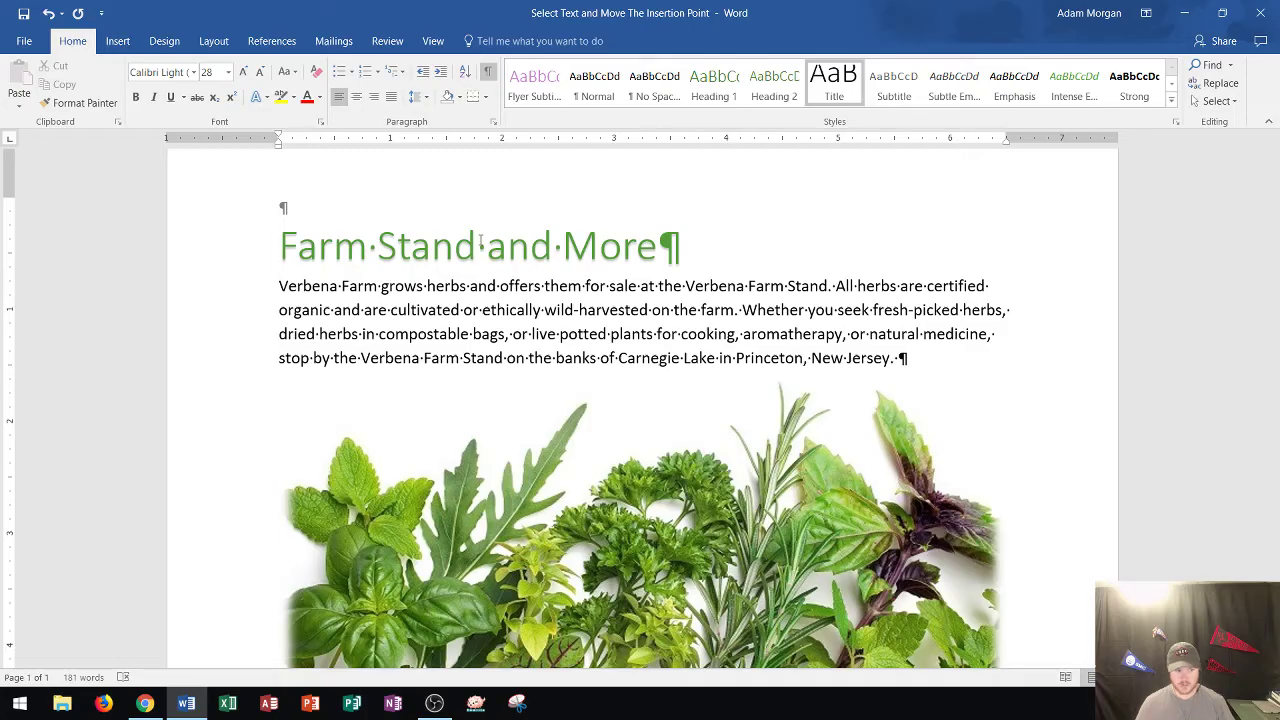
pyautogui.hotkey('ctrl', 'End')
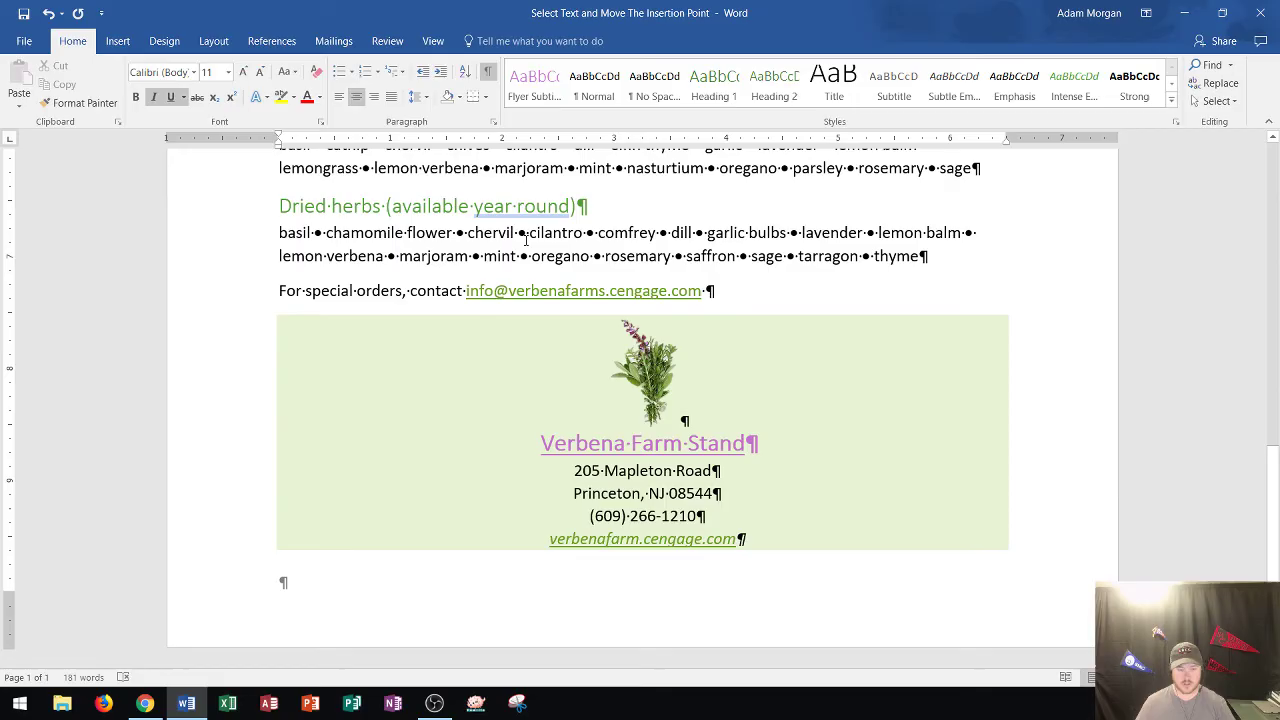
pyautogui.hotkey('ctrl', 'Home')
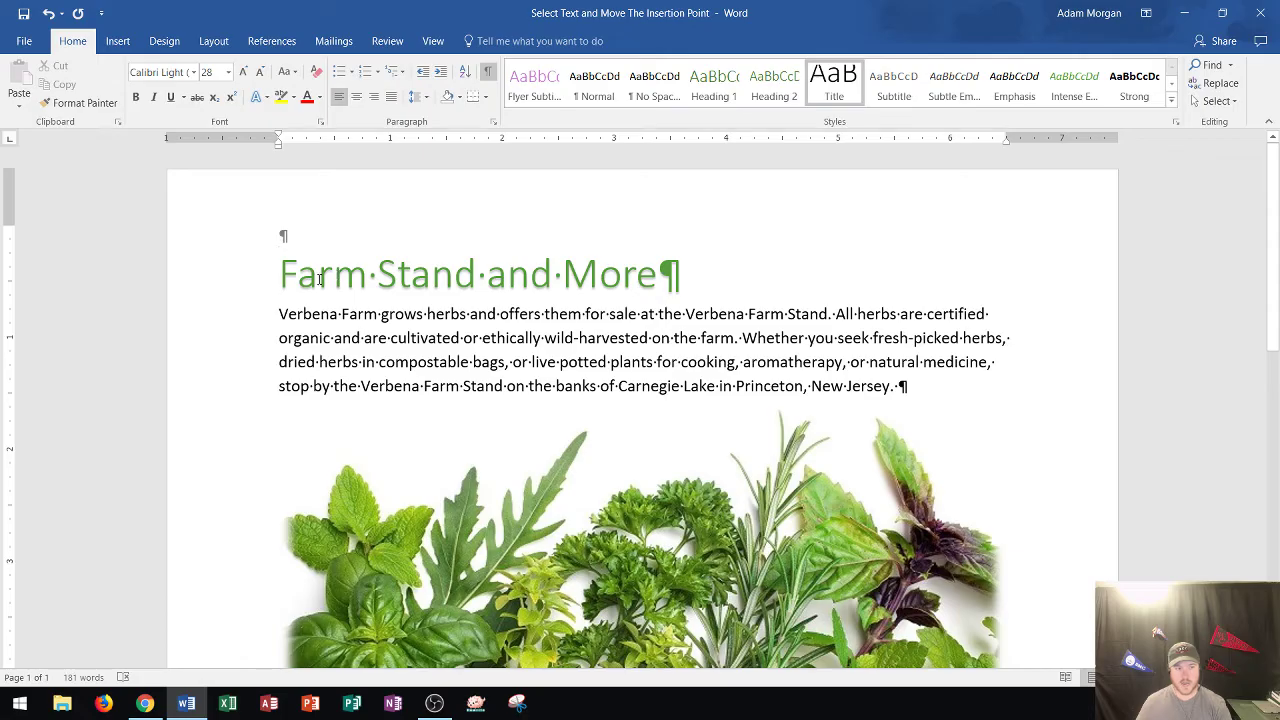
# Insert the stray letters "degrh" inside the word "Farm" in the title and delete them again.
pyautogui.click(319, 279)
pyautogui.write('degrh')
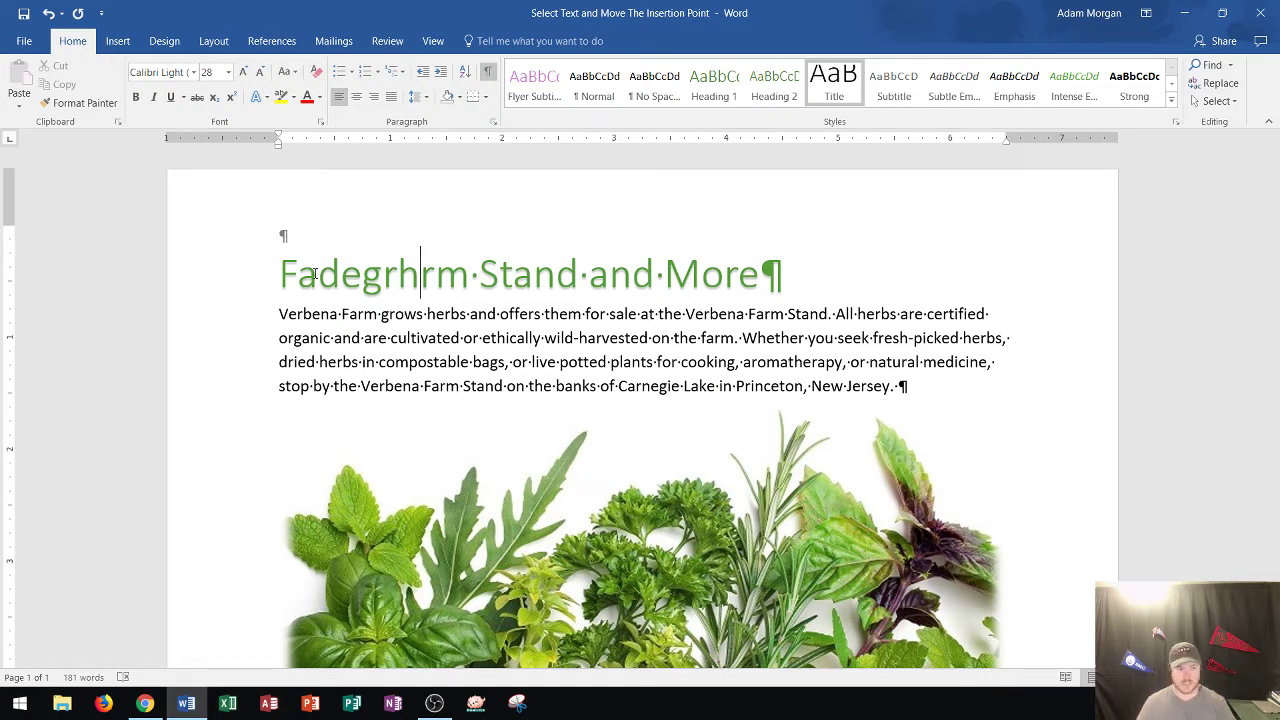
pyautogui.press('BackSpace')
pyautogui.press('BackSpace')
pyautogui.press('BackSpace')
pyautogui.press('BackSpace')
pyautogui.press('BackSpace')
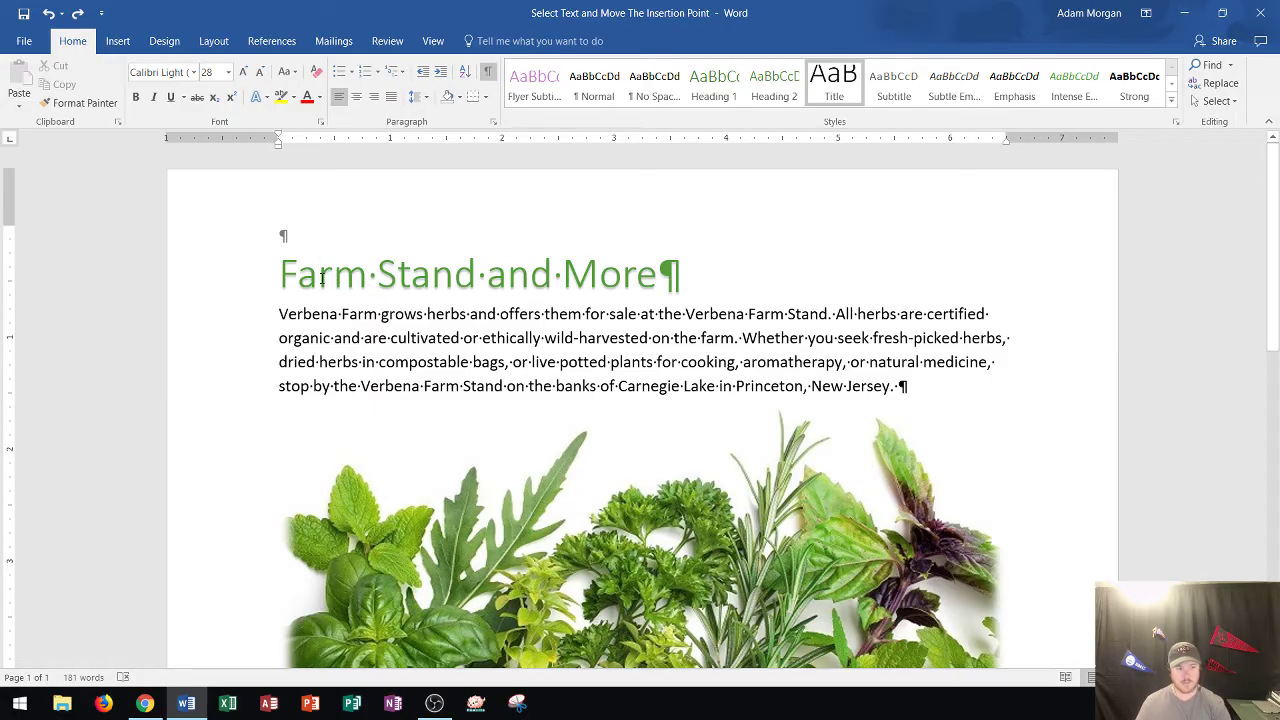
# Select the word "Farm", the entire title paragraph, and finally the whole introductory paragraph below it.
pyautogui.doubleClick(321, 279)
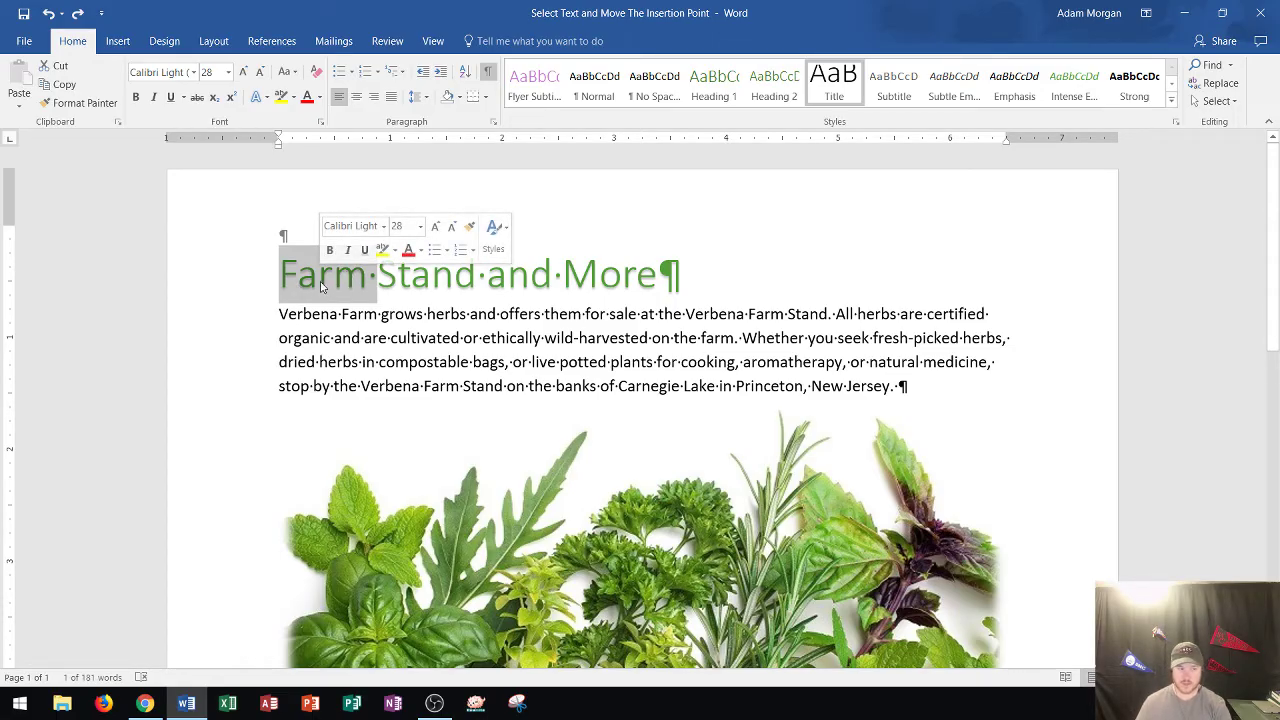
pyautogui.tripleClick(321, 285)
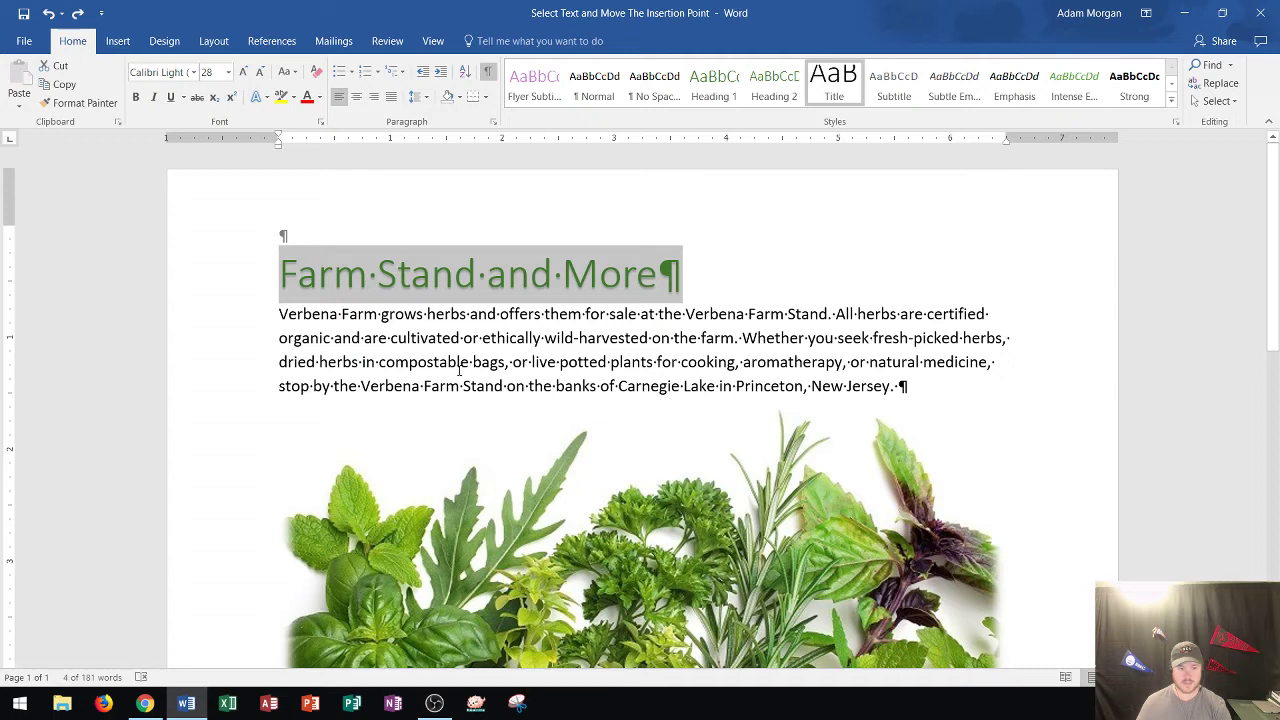
pyautogui.tripleClick(436, 313)
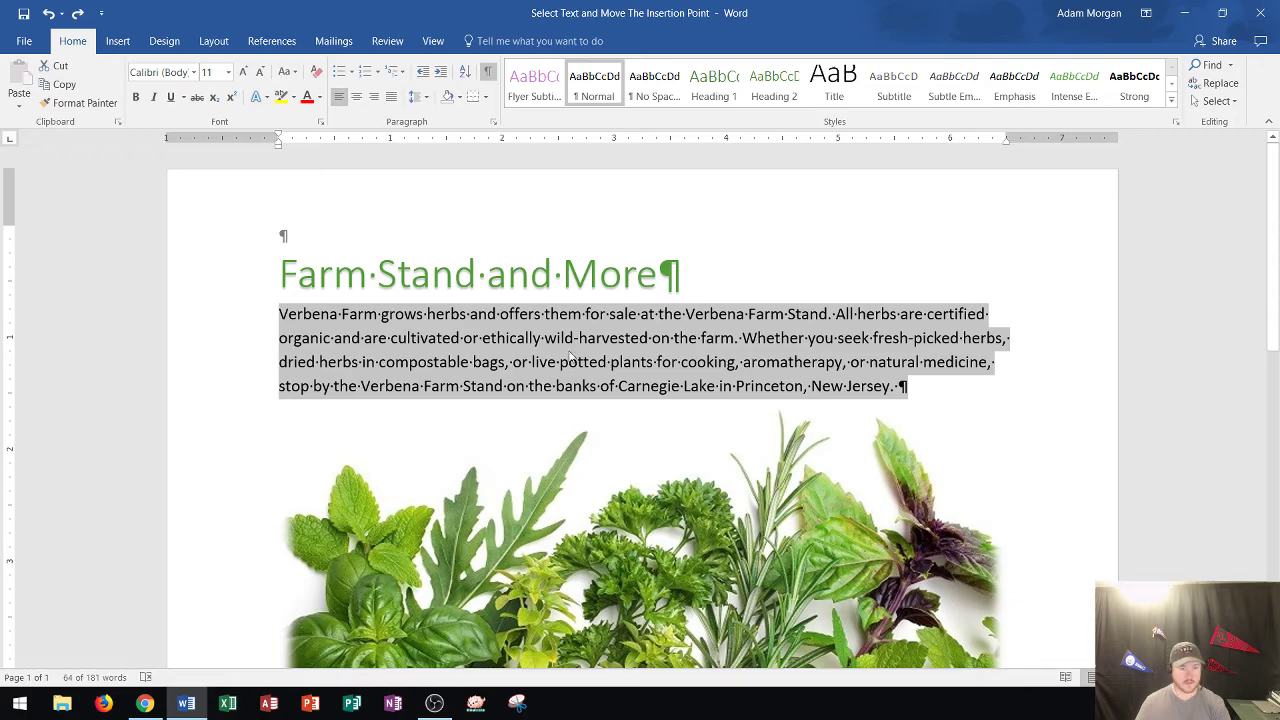
# Select the large herb picture below the introductory paragraph.
pyautogui.scroll(-1, 598, 265)
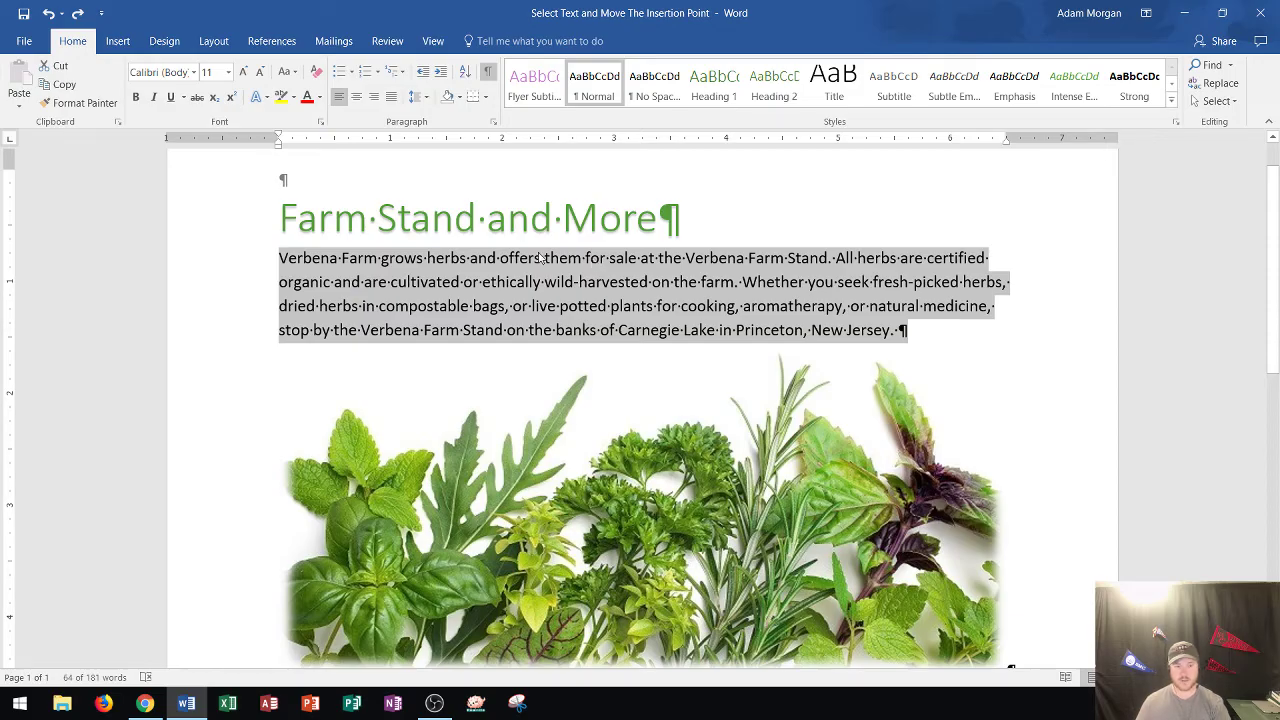
pyautogui.scroll(-3, 573, 312)
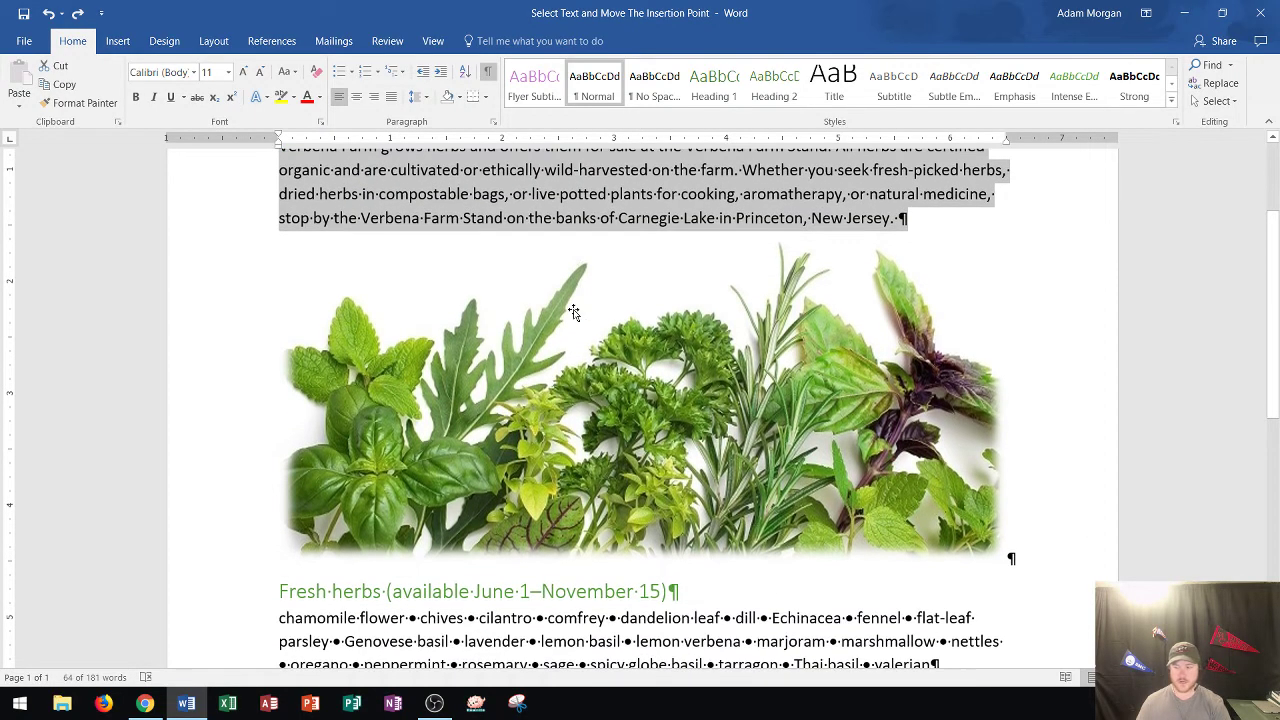
pyautogui.click(573, 312)
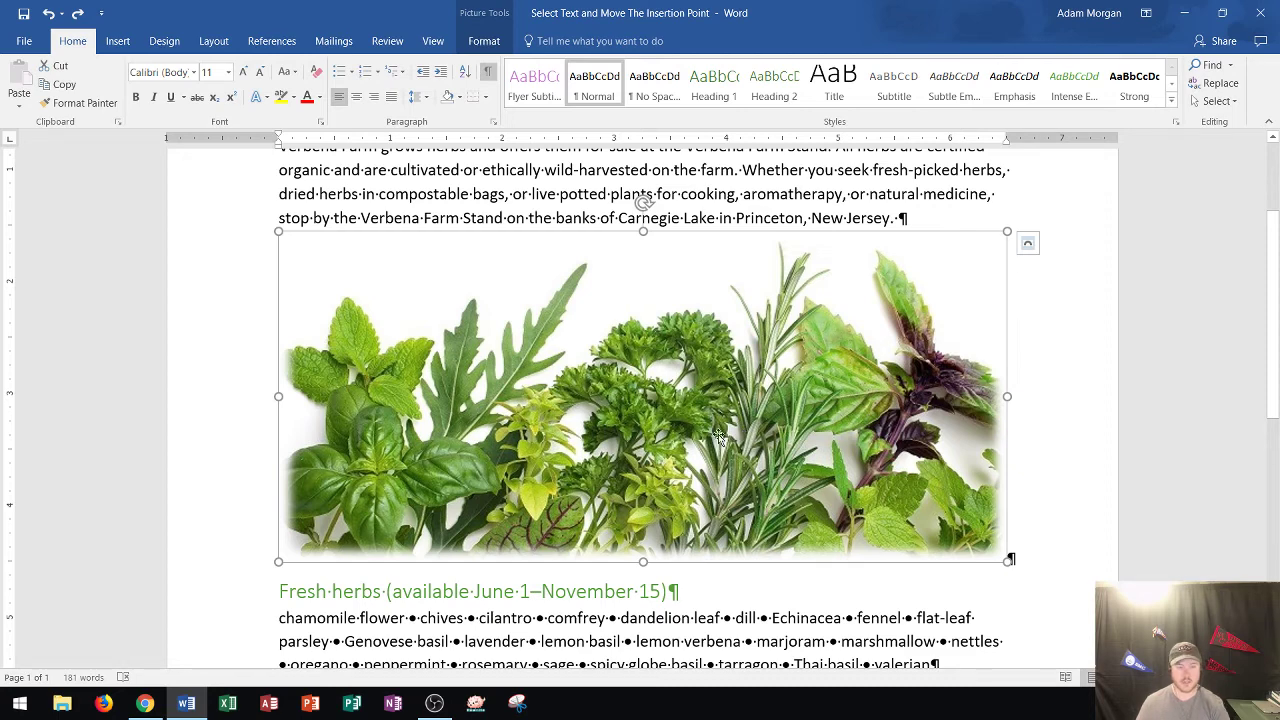
# Deselect the picture by placing the insertion point within "comfrey" in the Dried herbs list.
pyautogui.scroll(-1, 688, 337)
pyautogui.scroll(-5, 688, 337)
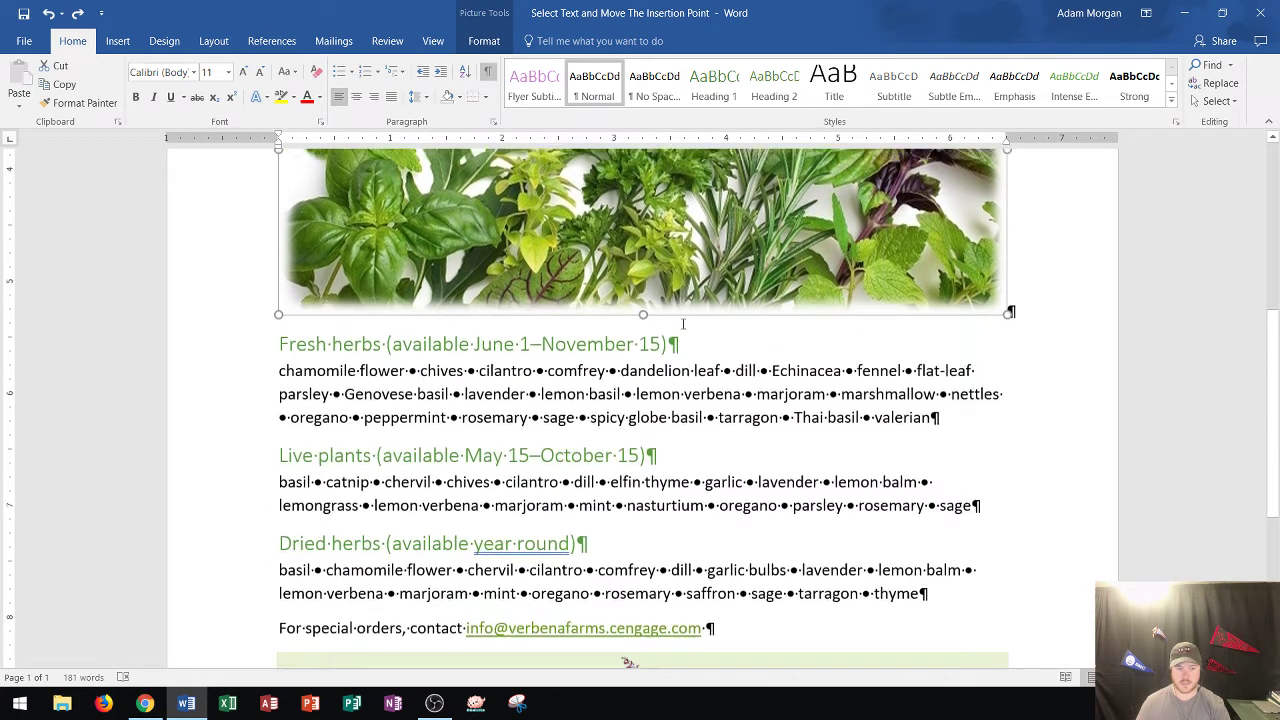
pyautogui.click(632, 368)
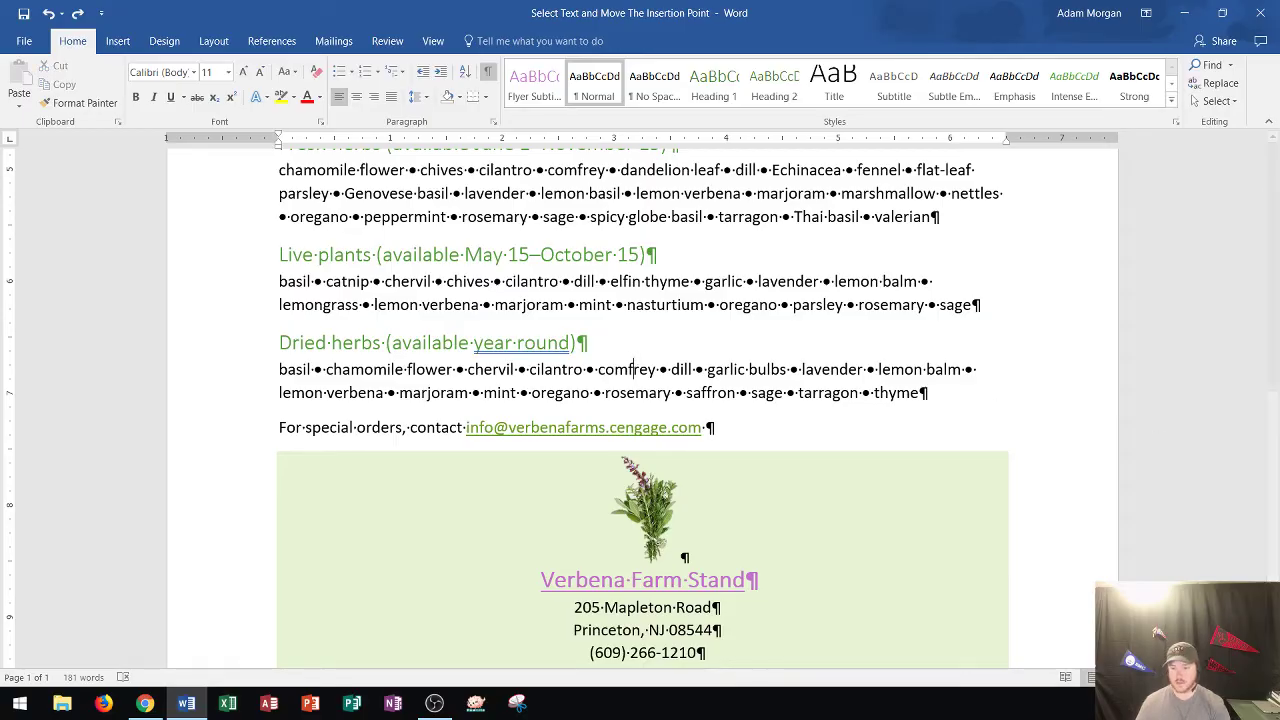